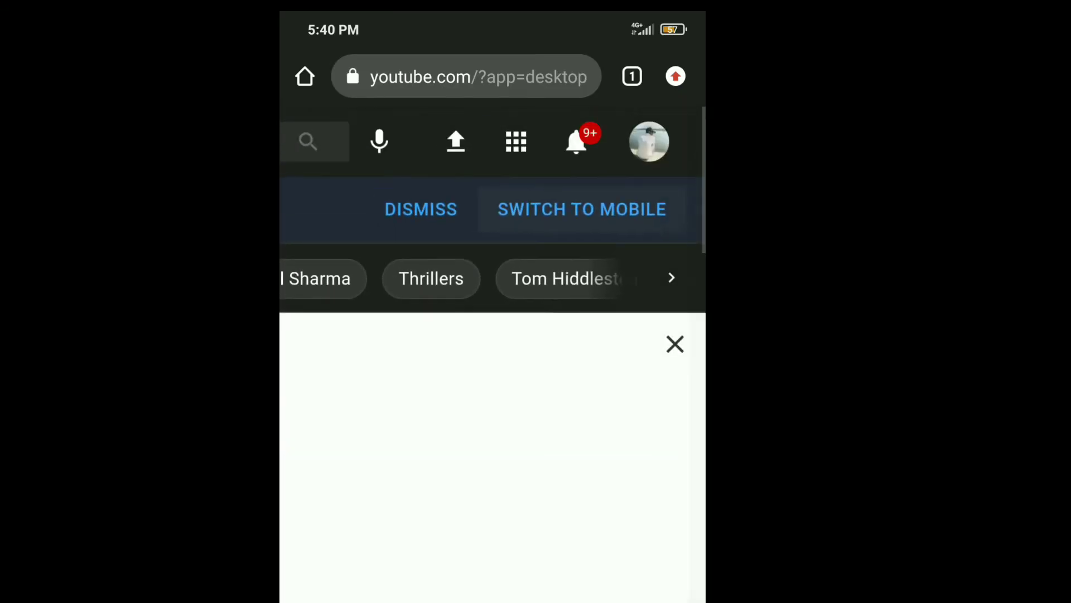
# - Go to Creator Studio through the account avatar menu
pyautogui.click(650, 141)
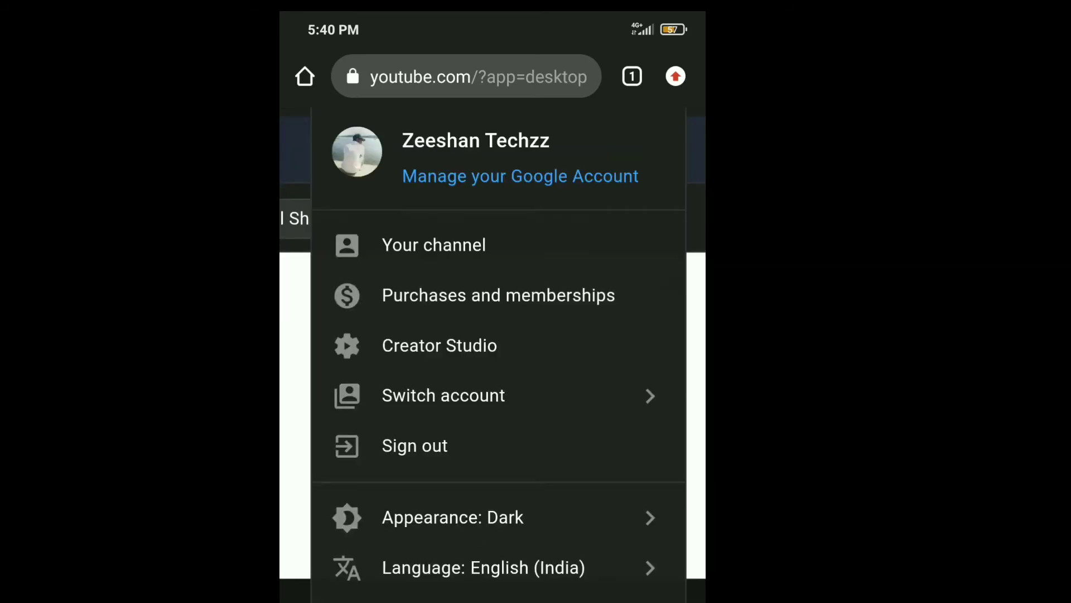
pyautogui.click(440, 345)
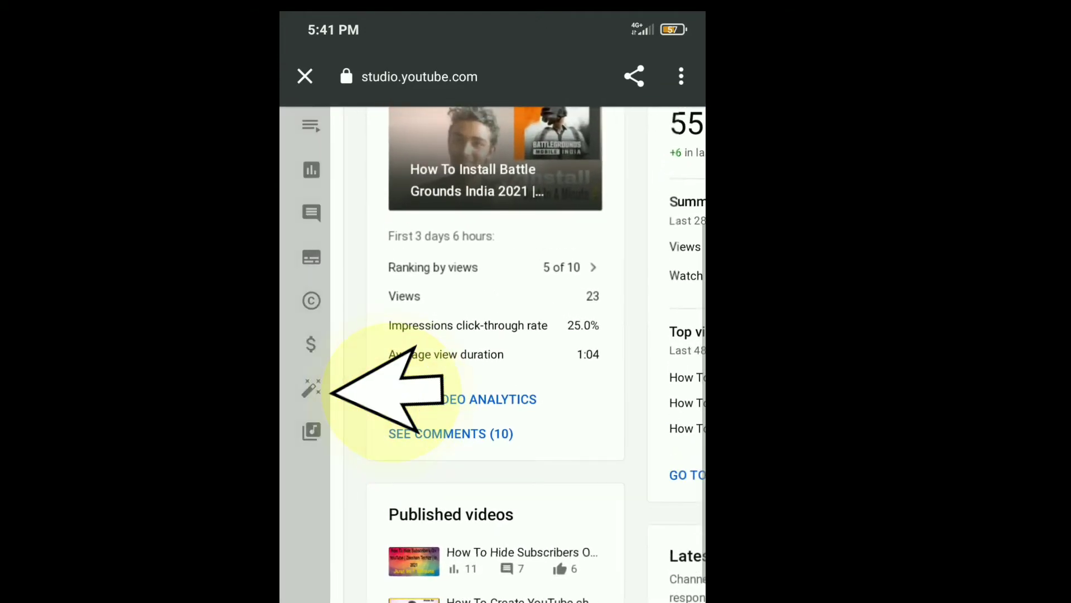
# - Open the Branding tab of the channel Customisation settings
pyautogui.click(311, 390)
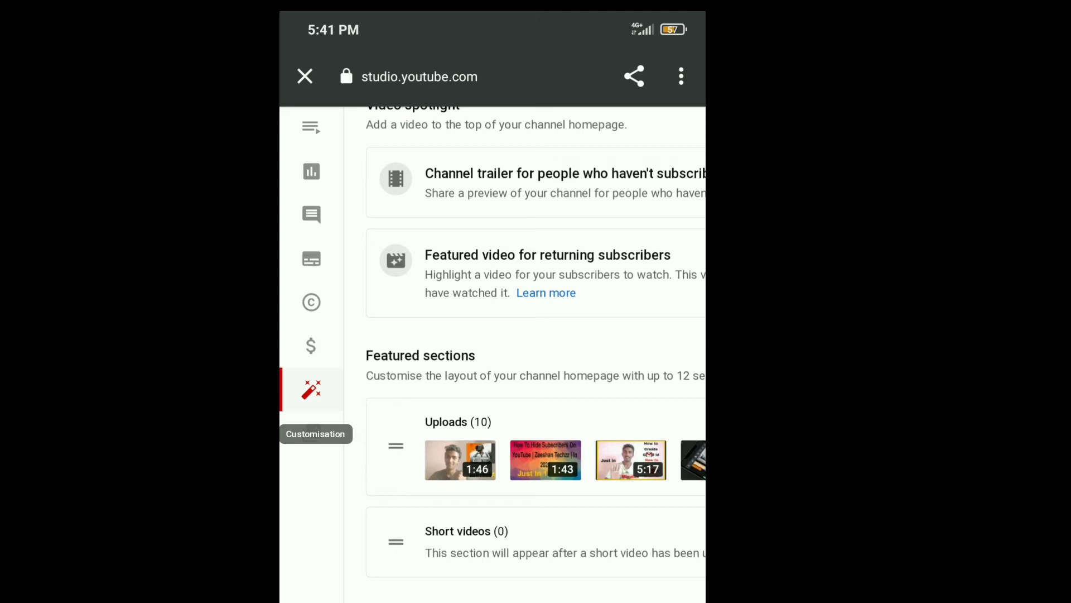
pyautogui.scroll(5, 536, 335)
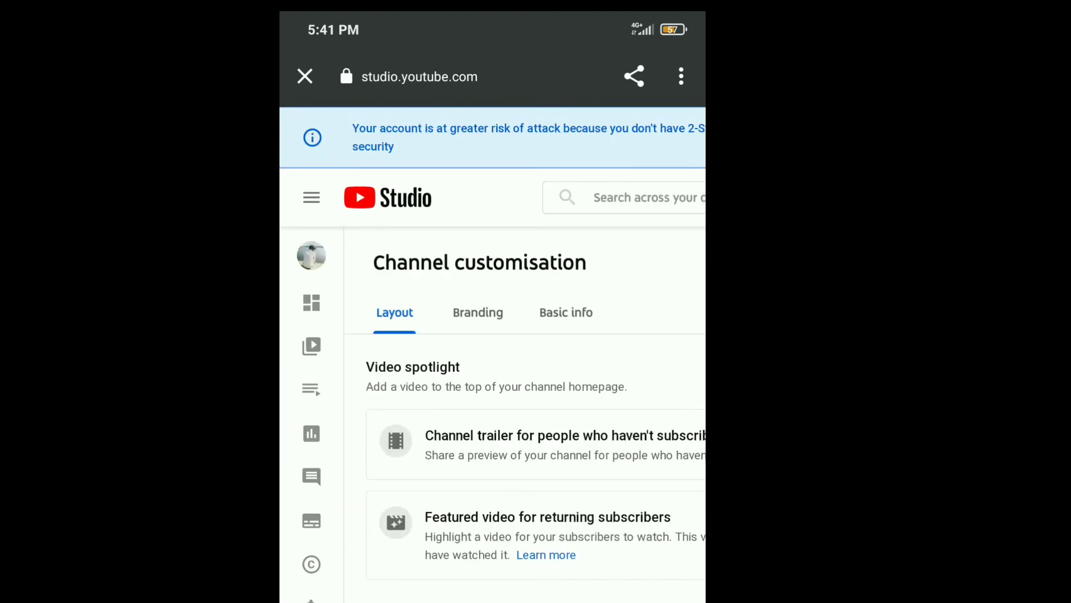
pyautogui.click(478, 312)
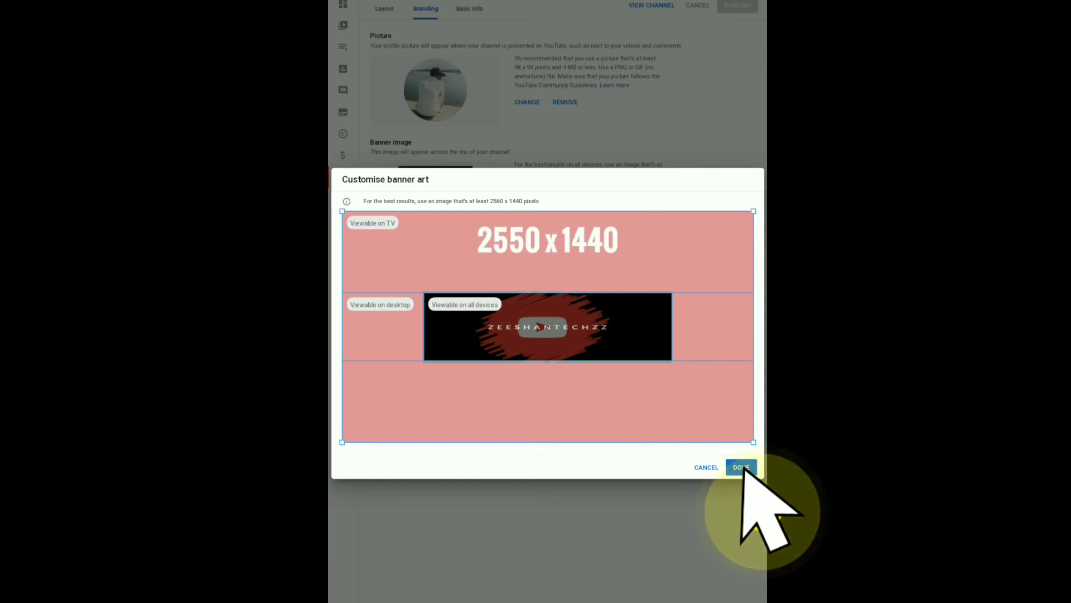
# - Accept the banner art crop with DONE
pyautogui.click(741, 467)
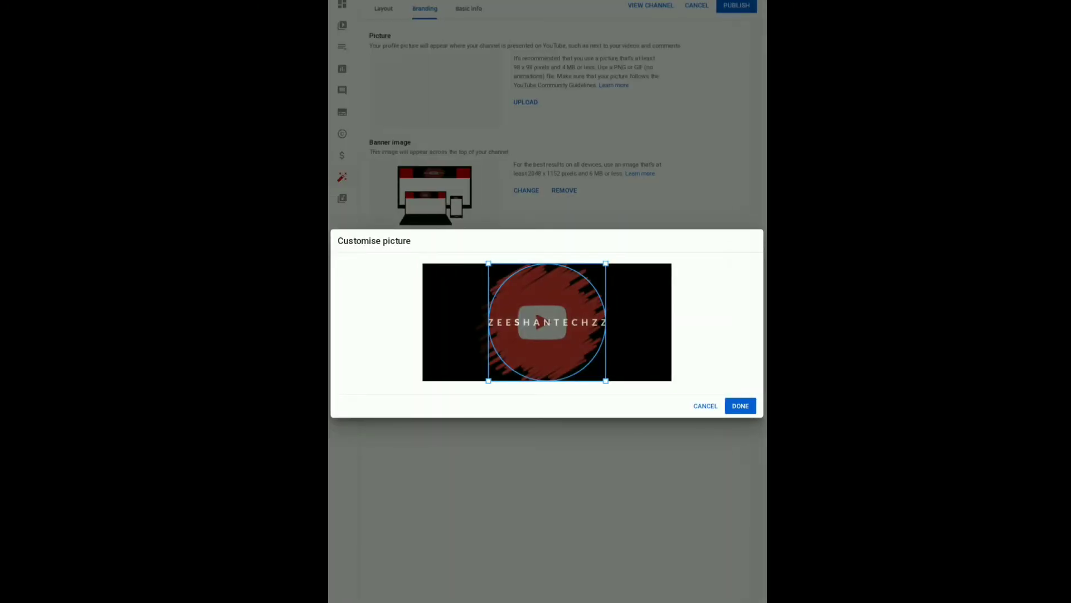
# - Confirm the logo's circular profile picture crop with DONE
pyautogui.click(740, 405)
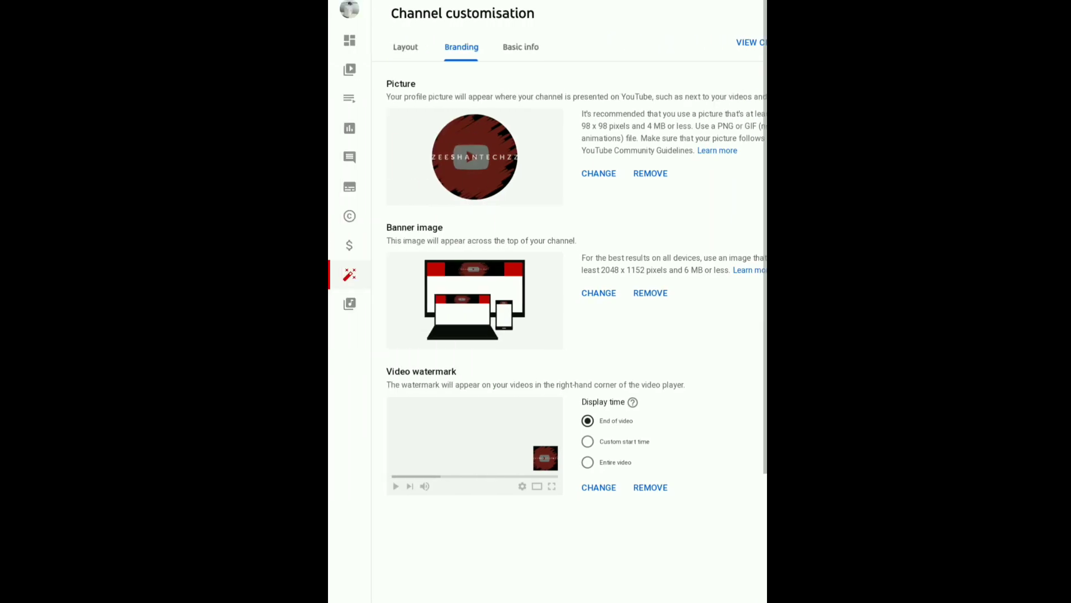
# - Leave the browser and open Your channel from the YouTube app's account menu
pyautogui.press('Home')
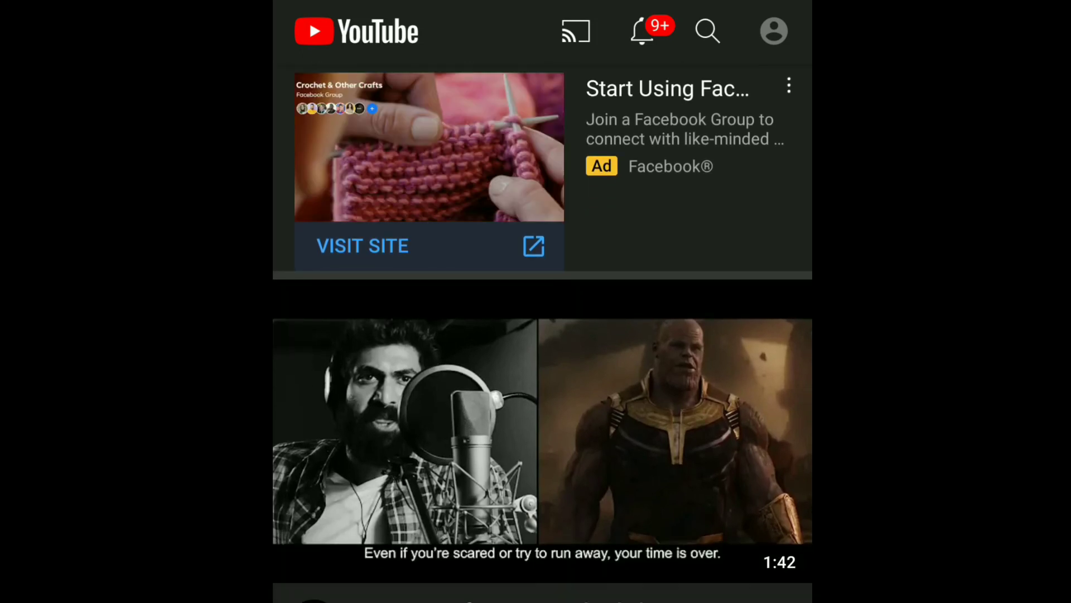
pyautogui.click(774, 31)
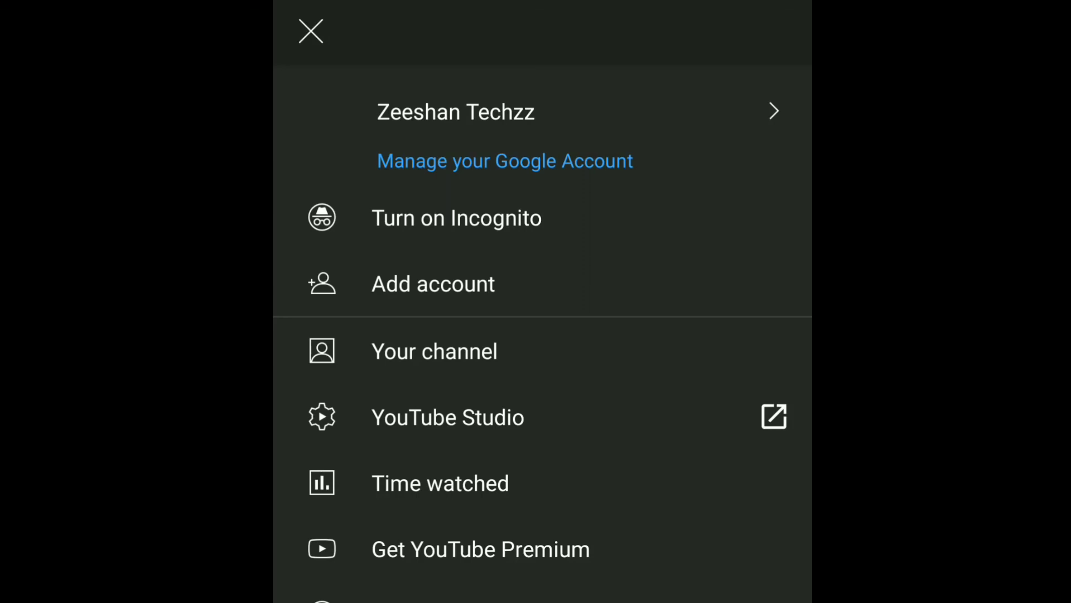
pyautogui.click(434, 351)
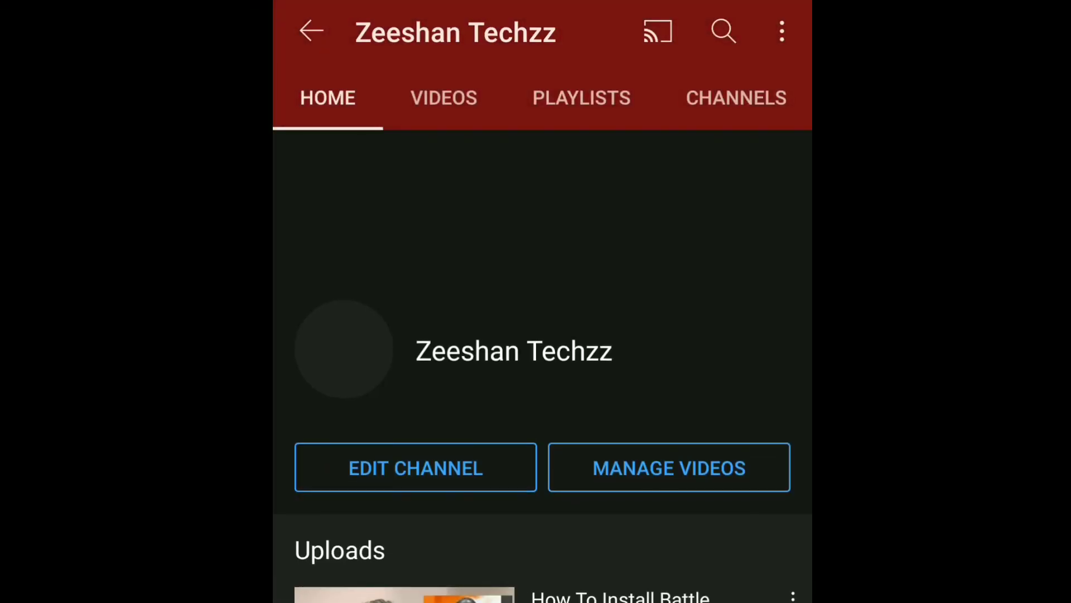